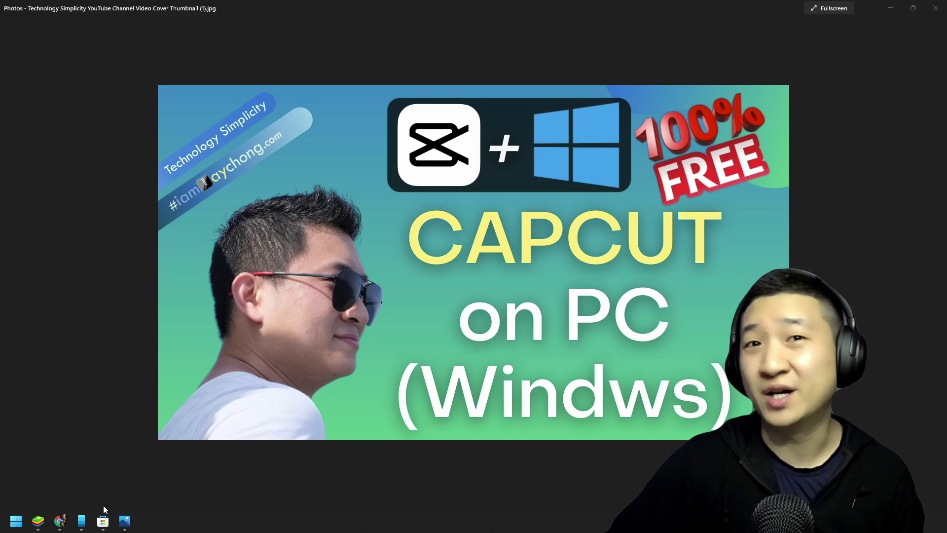
Switch to the Microsoft Store and view the Your Phone app page.
{"action": "left_click", "coordinate": [102, 521]}
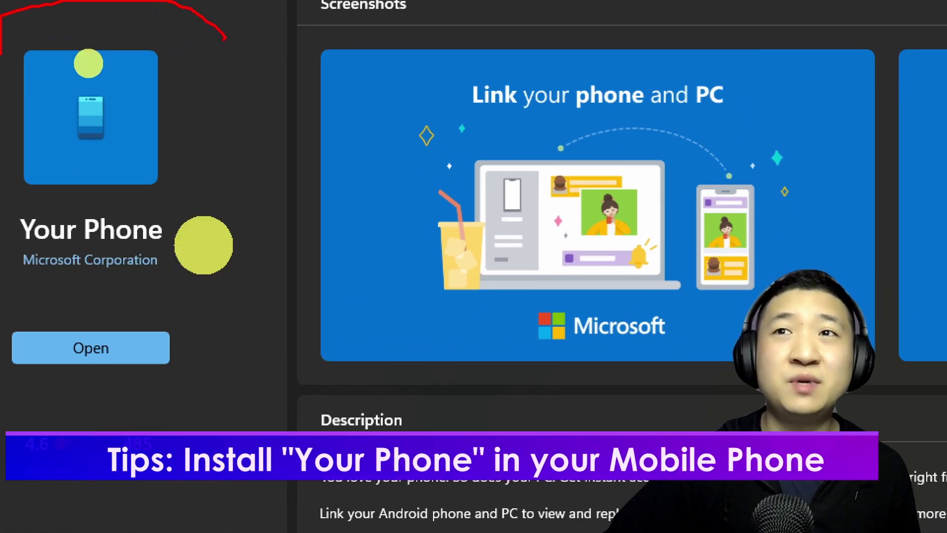
{"action": "mouse_move", "coordinate": [2, 54]}
{"action": "left_mouse_down"}
{"action": "mouse_move", "coordinate": [232, 429]}
{"action": "mouse_move", "coordinate": [256, 26]}
{"action": "left_mouse_up"}
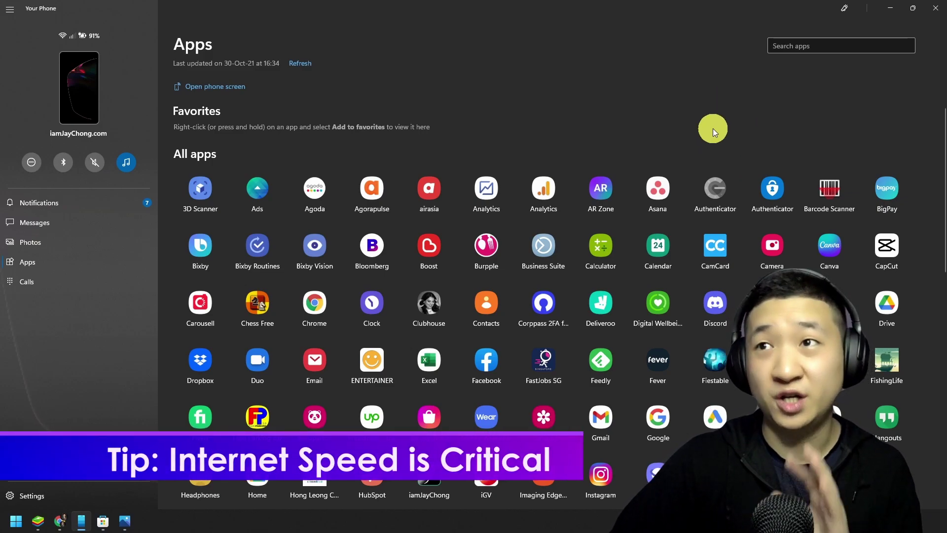
Search the linked phone's apps for capcut in Your Phone, launch CapCut and unlock the phone from the PC.
{"action": "left_click", "coordinate": [816, 42]}
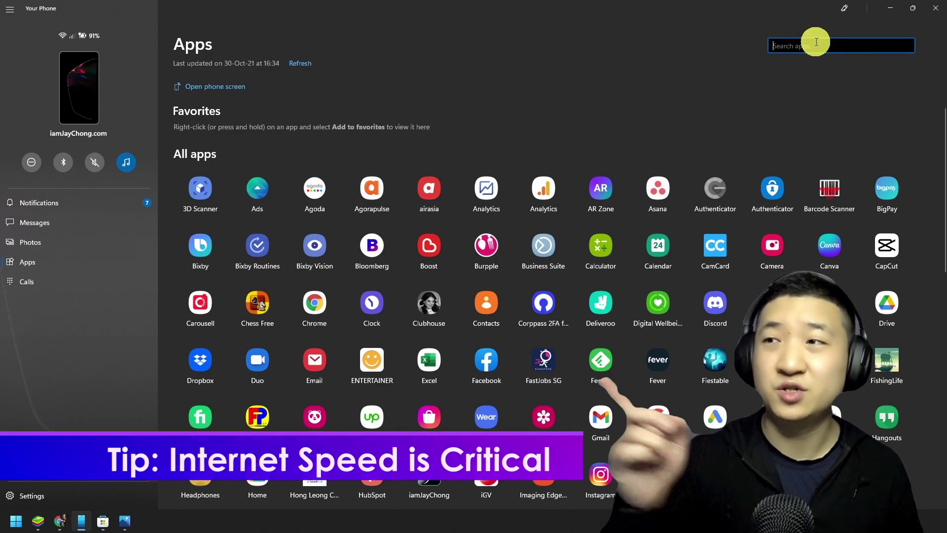
{"action": "type", "text": "capcut"}
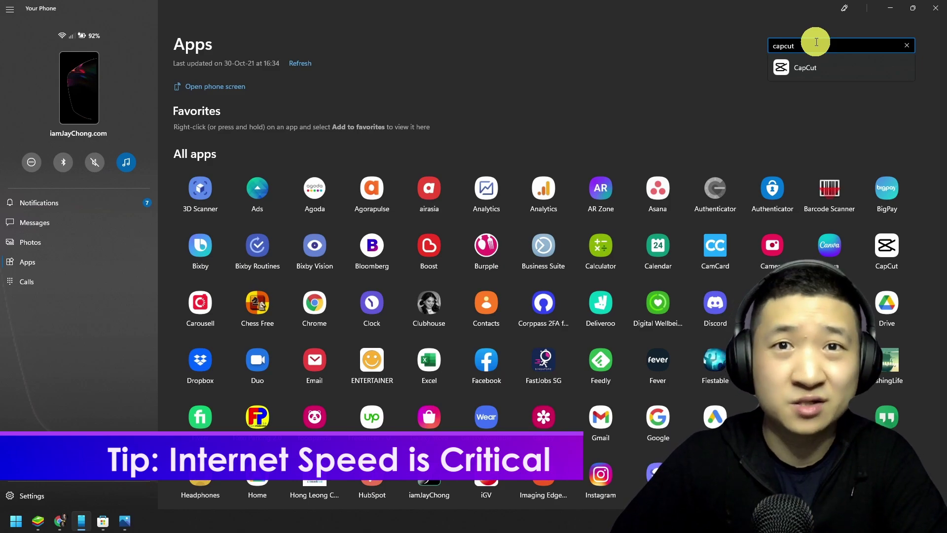
{"action": "left_click", "coordinate": [818, 66]}
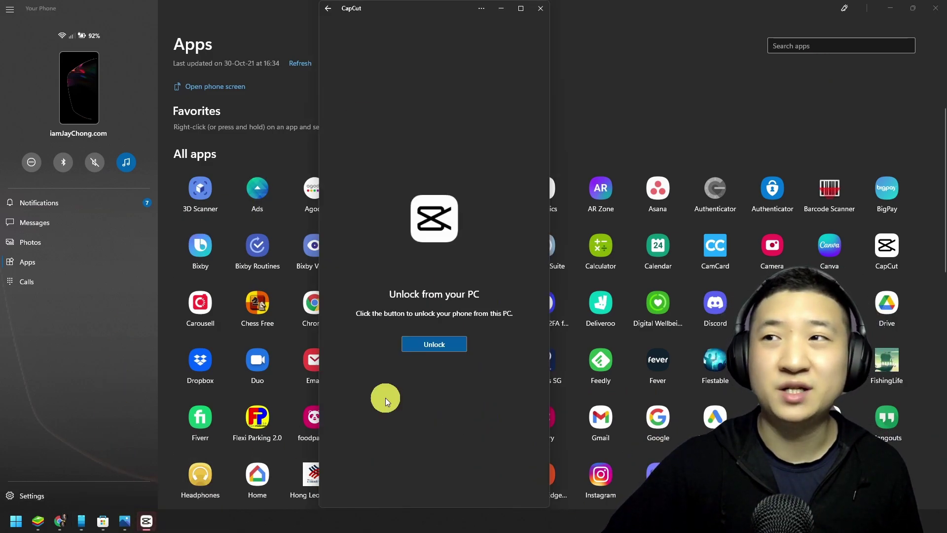
{"action": "left_click", "coordinate": [449, 340]}
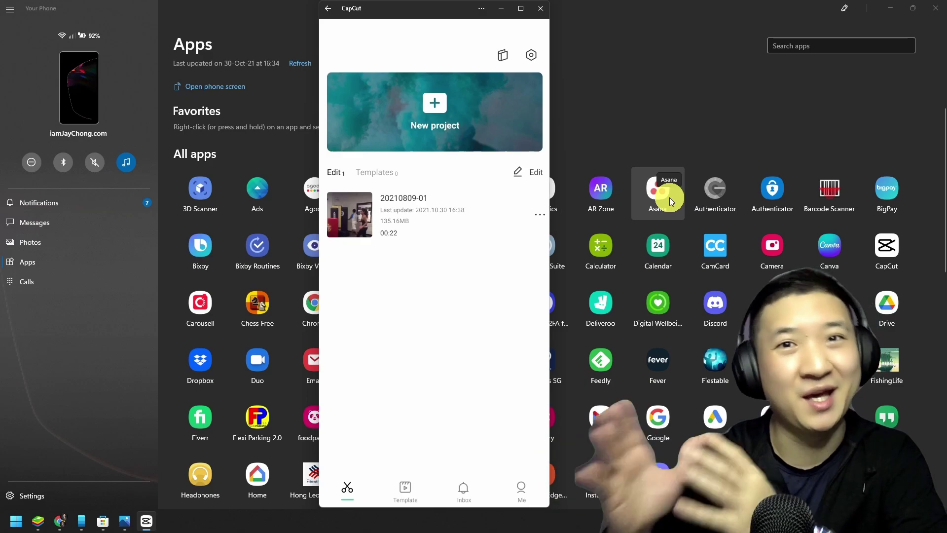
{"action": "left_click", "coordinate": [438, 220]}
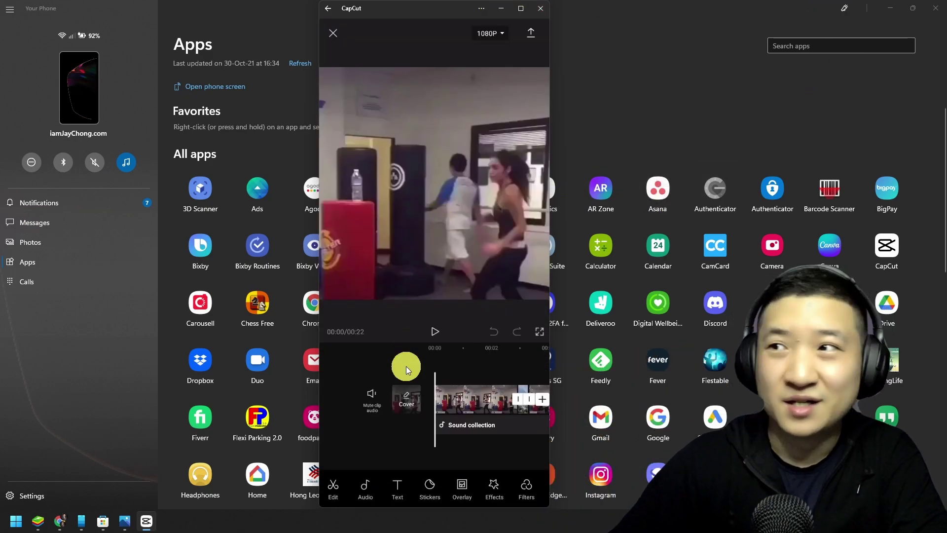
{"action": "mouse_move", "coordinate": [499, 372]}
{"action": "left_mouse_down"}
{"action": "mouse_move", "coordinate": [424, 370]}
{"action": "mouse_move", "coordinate": [499, 381]}
{"action": "left_mouse_up"}
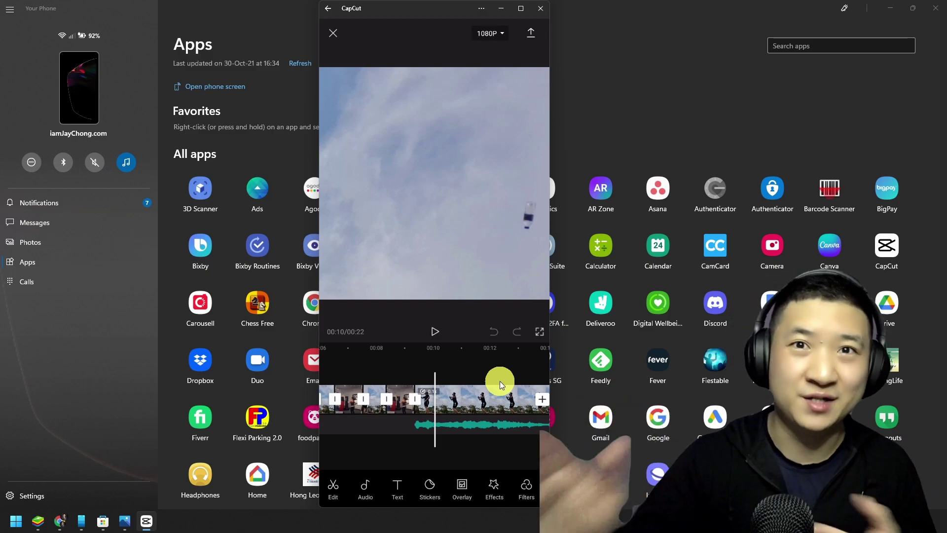
{"action": "left_click_drag", "start_coordinate": [467, 402], "coordinate": [392, 405]}
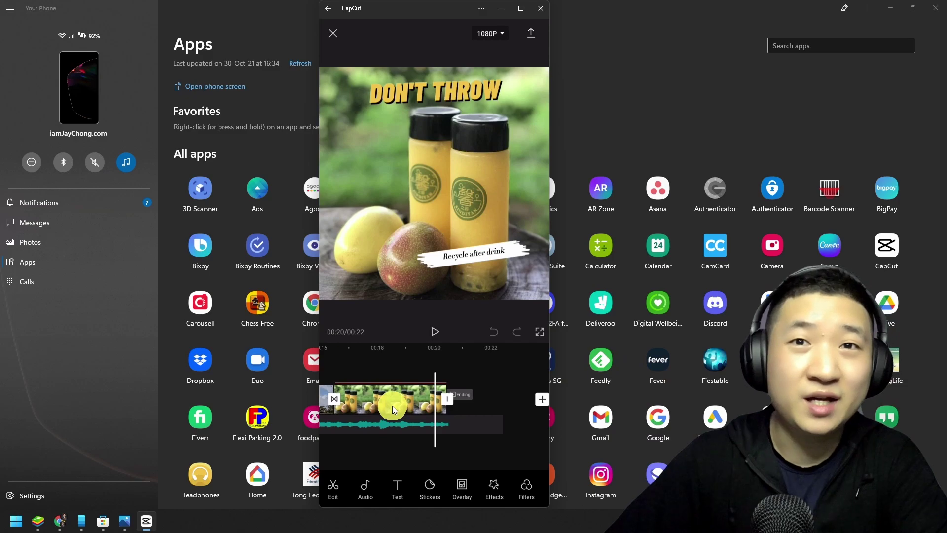
{"action": "left_click_drag", "start_coordinate": [393, 404], "coordinate": [486, 398]}
{"action": "left_click_drag", "start_coordinate": [366, 401], "coordinate": [480, 403]}
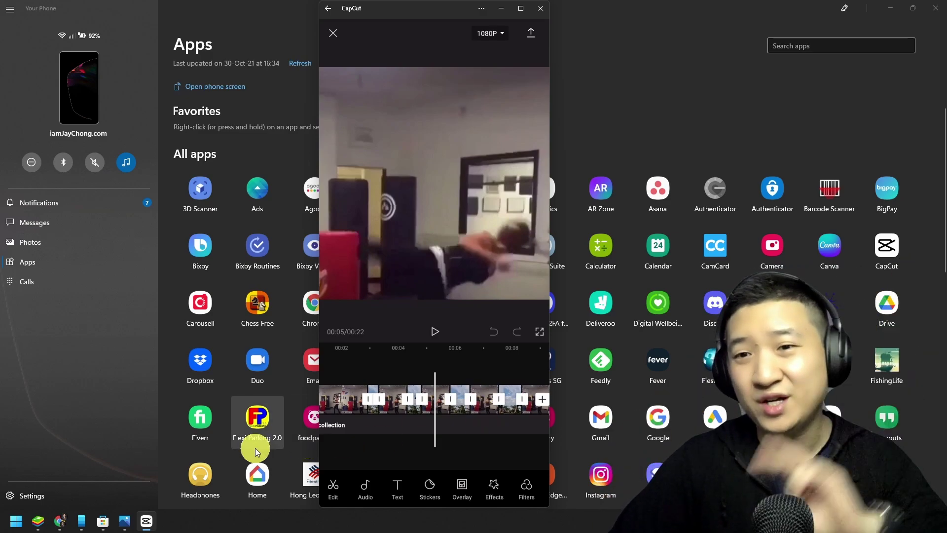
Switch to Chrome and view the bluestacks.com home page.
{"action": "left_click", "coordinate": [61, 521]}
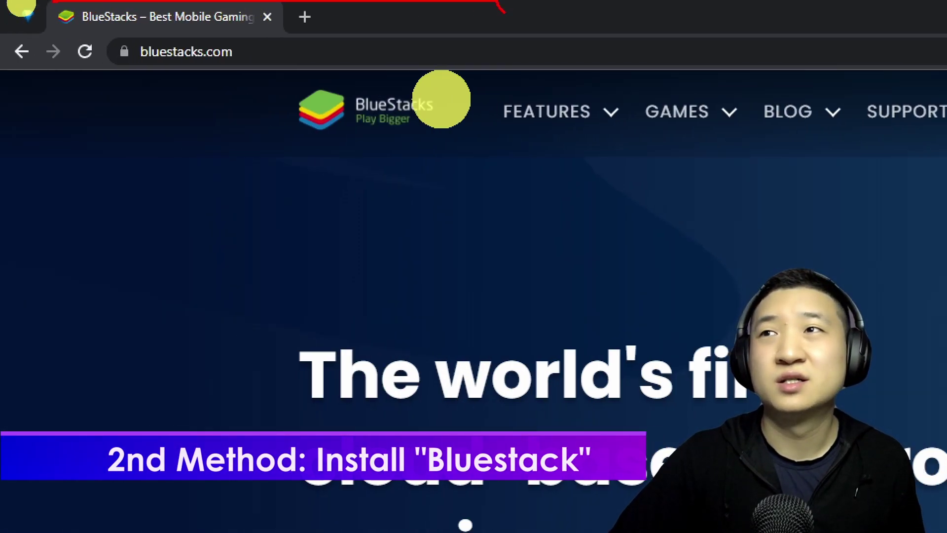
{"action": "mouse_move", "coordinate": [17, 7]}
{"action": "left_mouse_down"}
{"action": "mouse_move", "coordinate": [88, 244]}
{"action": "mouse_move", "coordinate": [610, 148]}
{"action": "mouse_move", "coordinate": [498, 7]}
{"action": "left_mouse_up"}
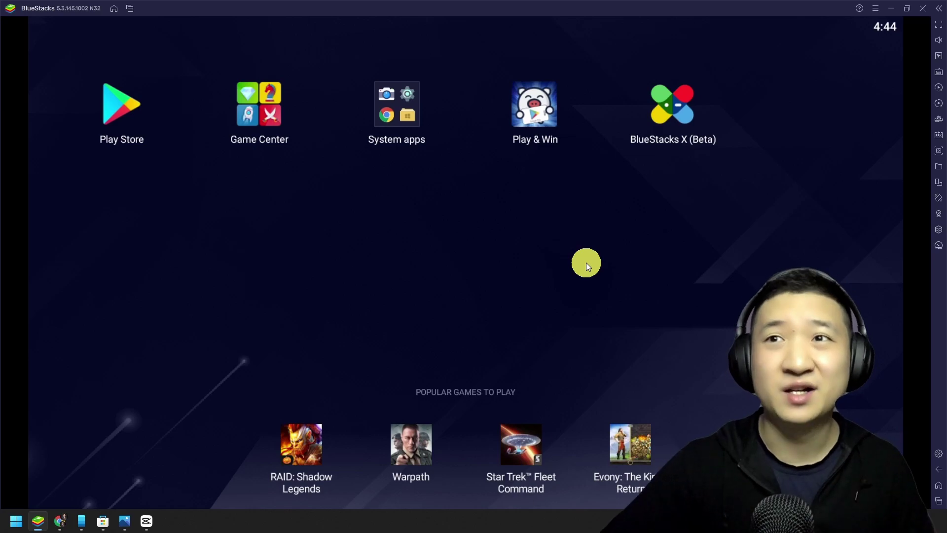
Open the Play Store in BlueStacks, search for capcut and install CapCut - Video Editor.
{"action": "left_click", "coordinate": [128, 129]}
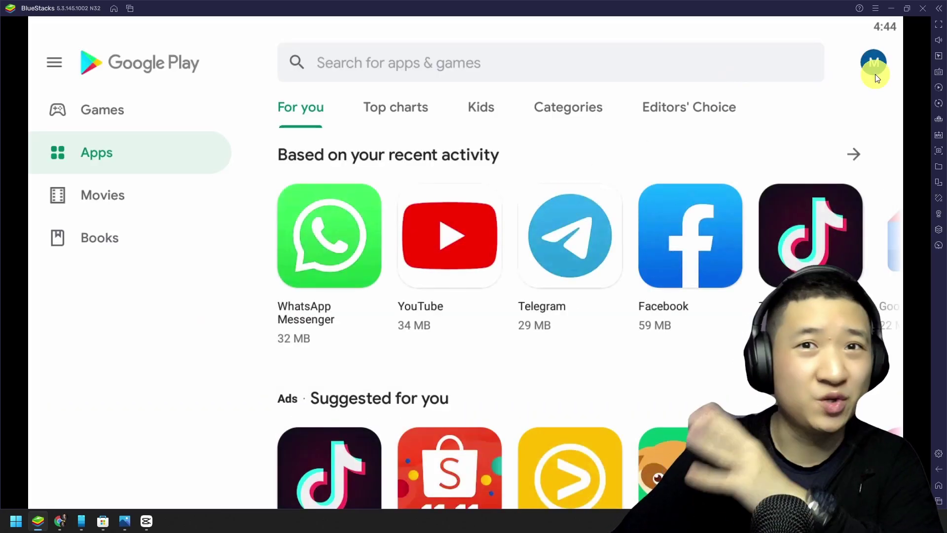
{"action": "left_click", "coordinate": [387, 75]}
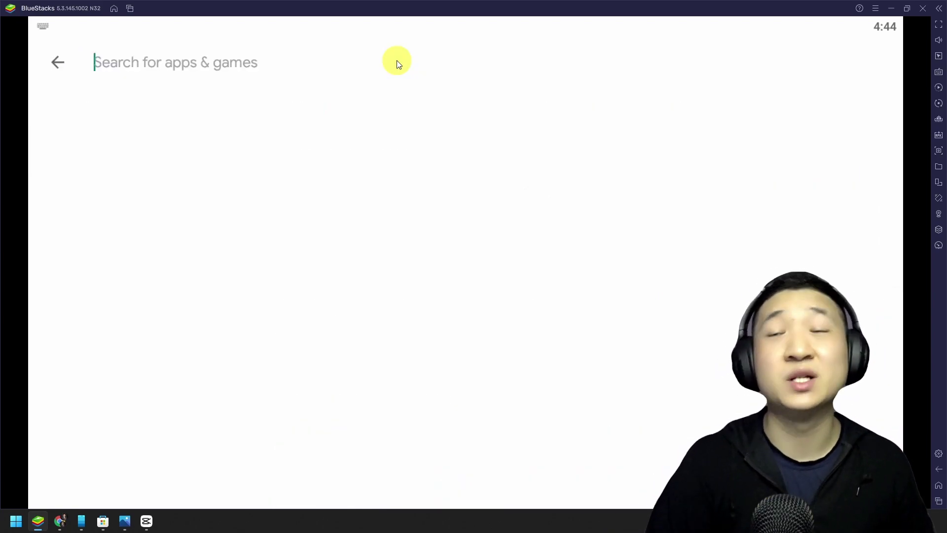
{"action": "type", "text": "capcut"}
{"action": "key", "text": "Return"}
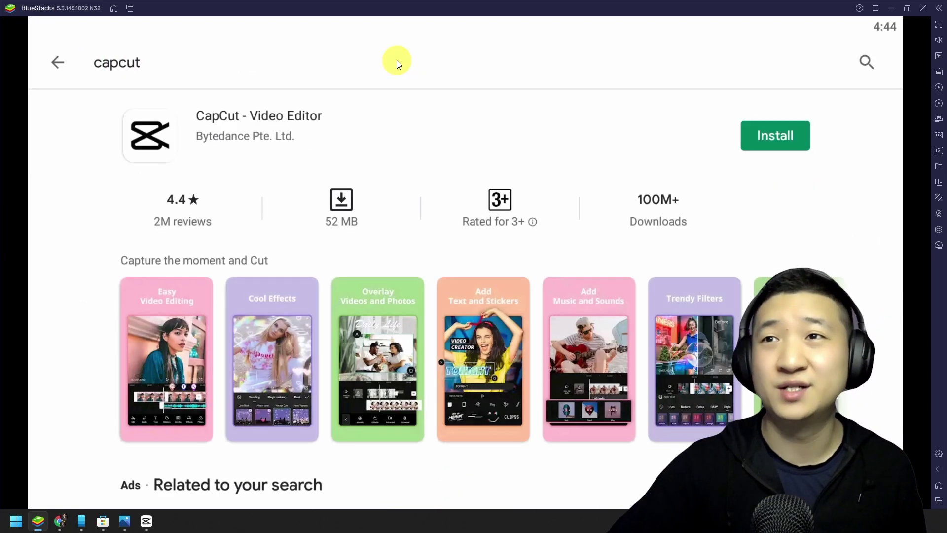
{"action": "left_click", "coordinate": [808, 143]}
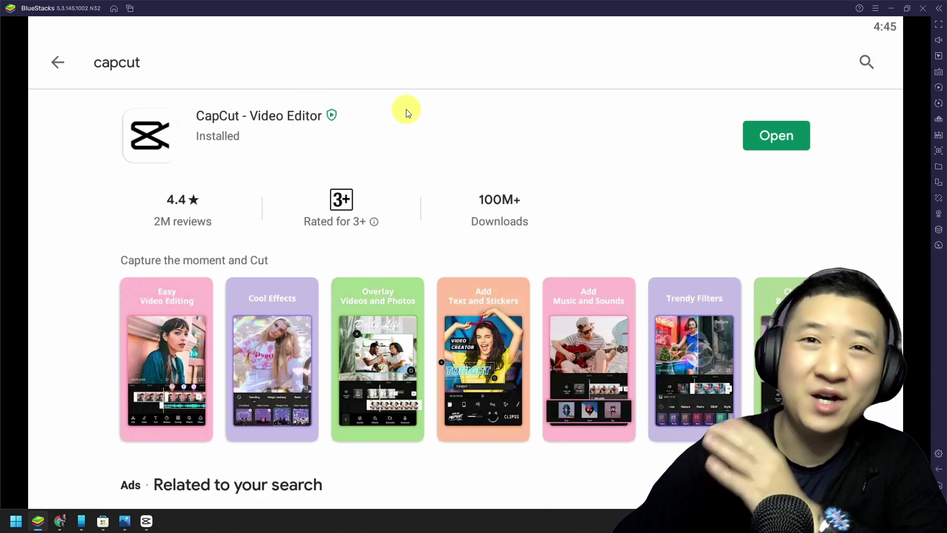
Launch the installed CapCut app and start a new project.
{"action": "left_click", "coordinate": [764, 141]}
{"action": "left_click", "coordinate": [480, 329]}
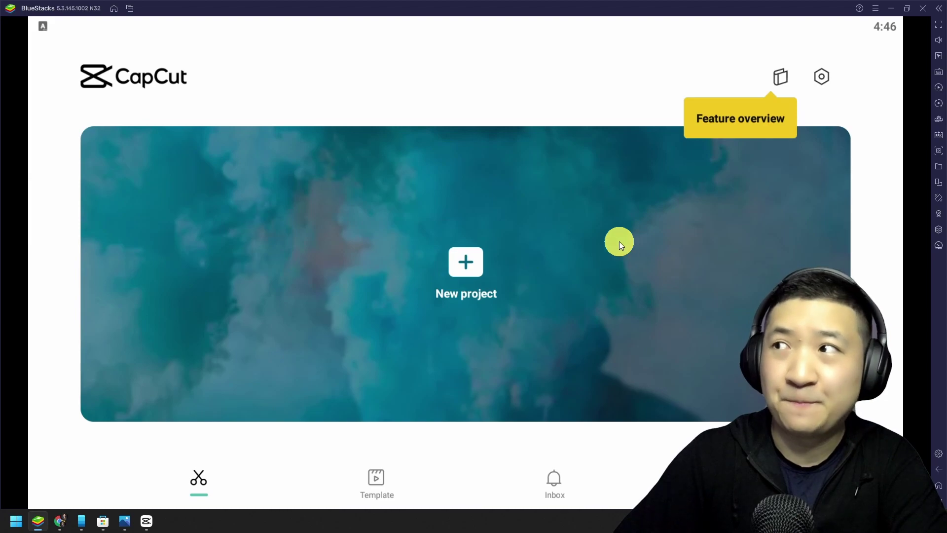
{"action": "left_click", "coordinate": [476, 261]}
{"action": "left_click", "coordinate": [649, 302]}
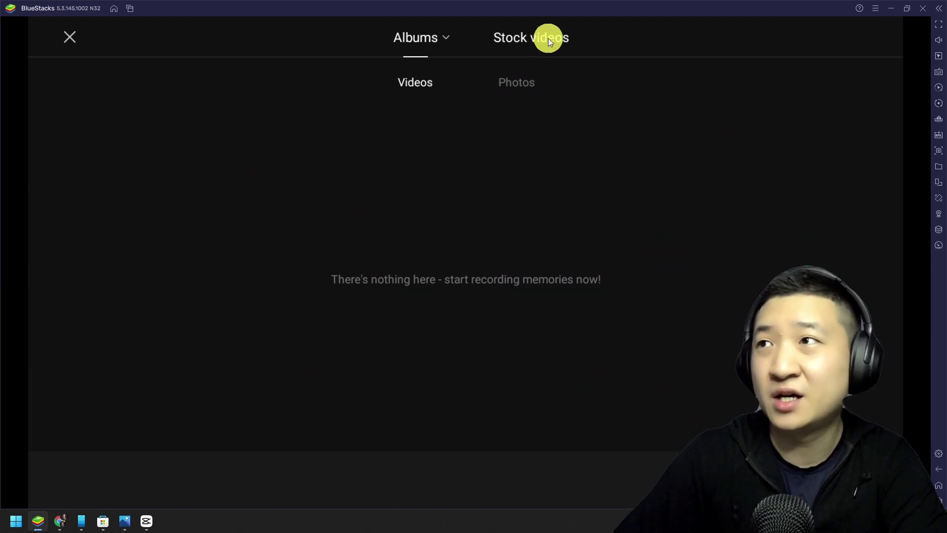
Browse the stock videos, add the 14-second Animation clip with multicoloured neon hearts to the project, and dismiss the clip tip.
{"action": "left_click", "coordinate": [525, 38]}
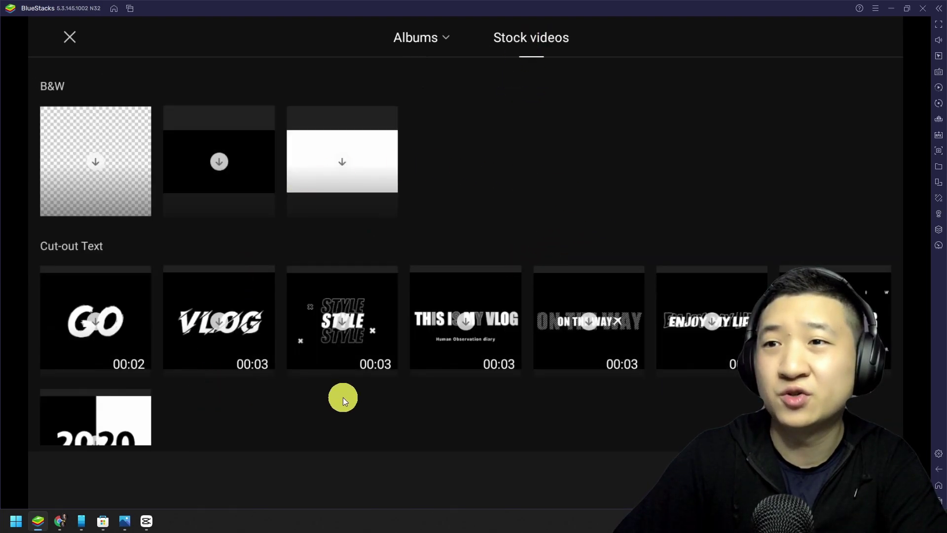
{"action": "scroll", "coordinate": [437, 378], "scroll_direction": "down", "scroll_amount": 5}
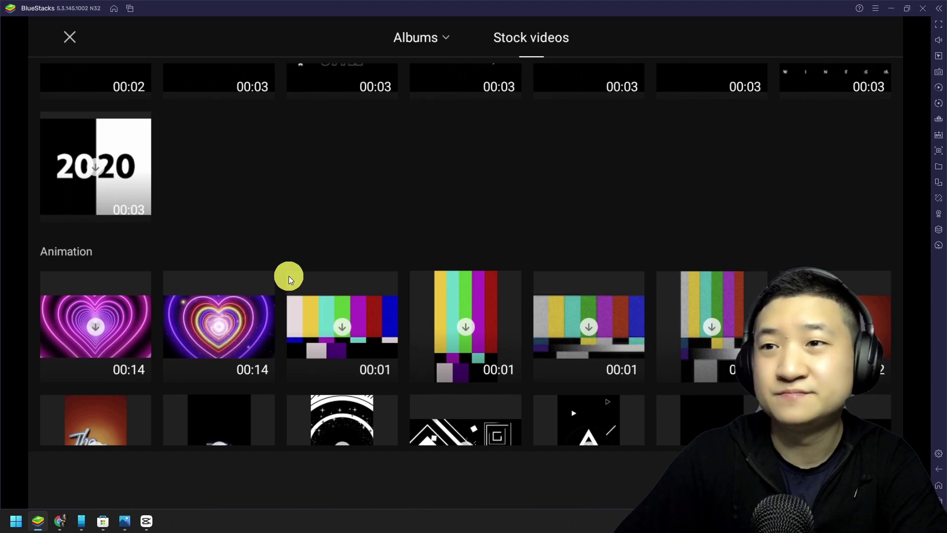
{"action": "scroll", "coordinate": [573, 333], "scroll_direction": "down", "scroll_amount": 4}
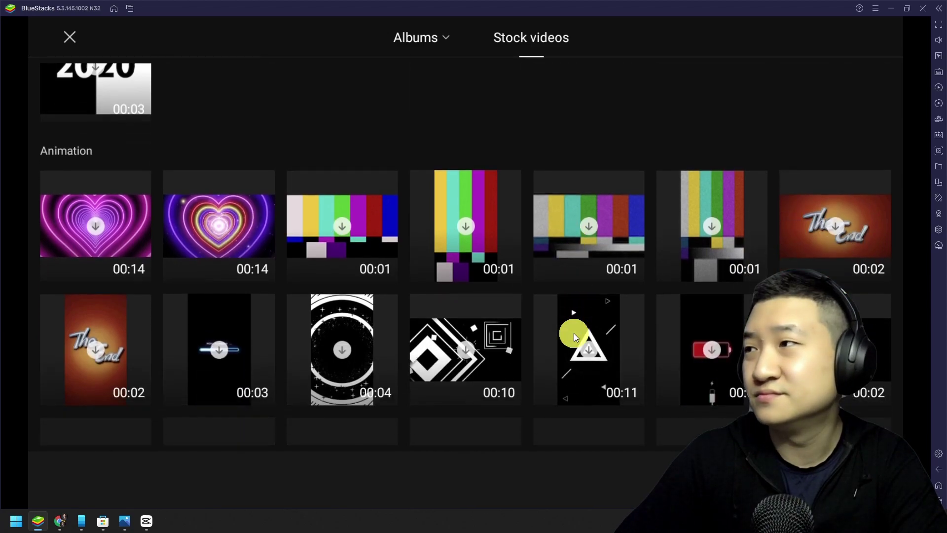
{"action": "scroll", "coordinate": [573, 333], "scroll_direction": "up", "scroll_amount": 2}
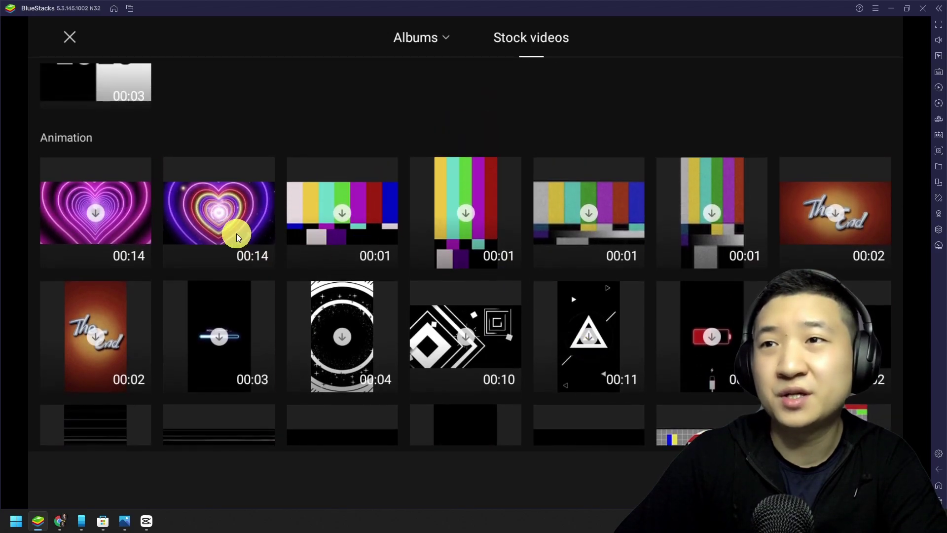
{"action": "scroll", "coordinate": [232, 238], "scroll_direction": "down", "scroll_amount": 3}
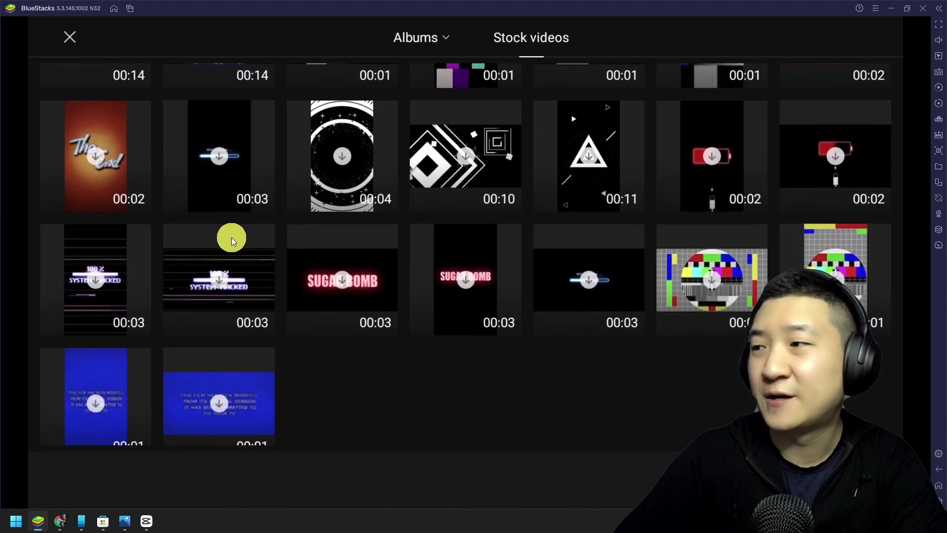
{"action": "scroll", "coordinate": [282, 206], "scroll_direction": "up", "scroll_amount": 3}
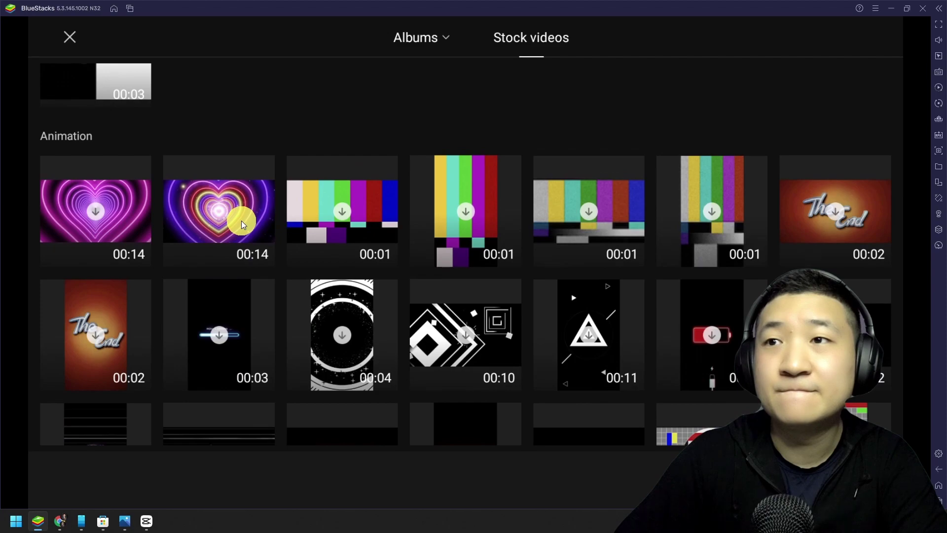
{"action": "left_click", "coordinate": [241, 220]}
{"action": "left_click", "coordinate": [254, 212]}
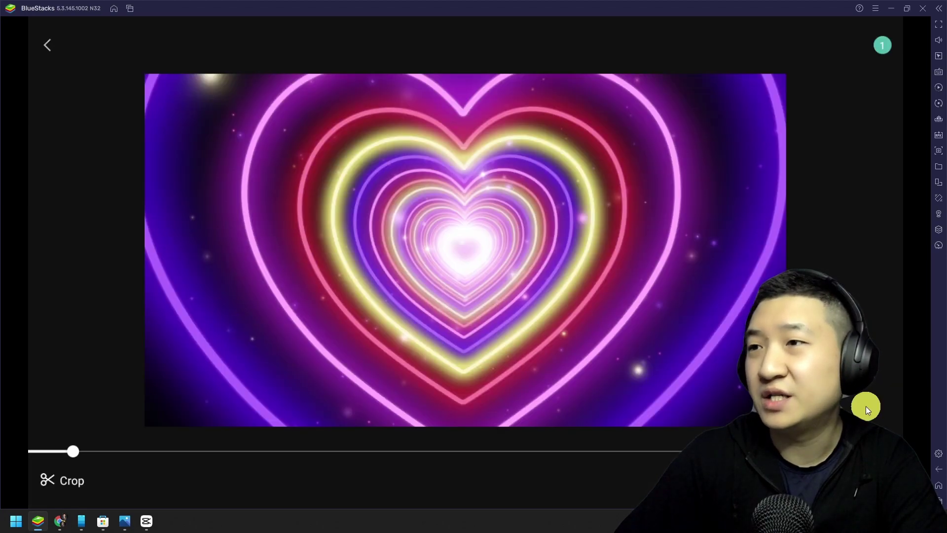
{"action": "left_click", "coordinate": [498, 298]}
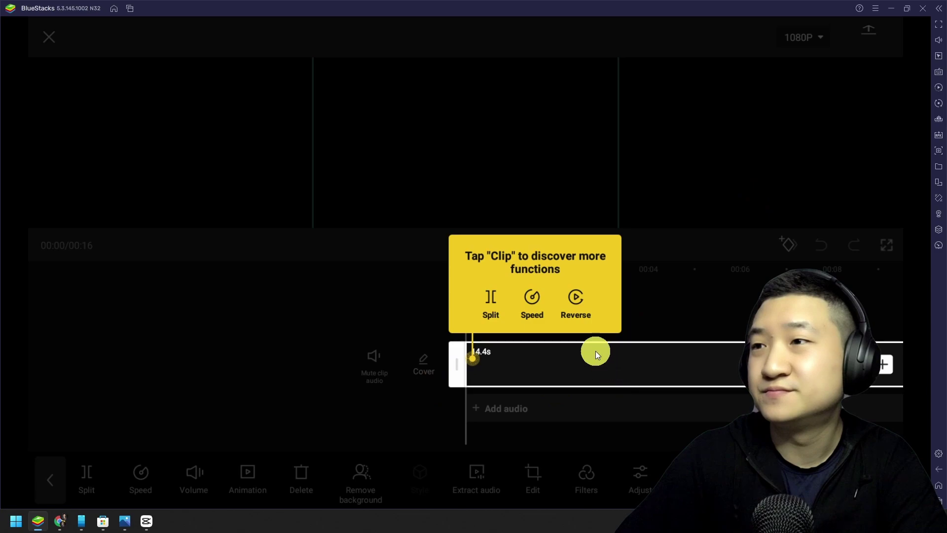
{"action": "left_click", "coordinate": [685, 277]}
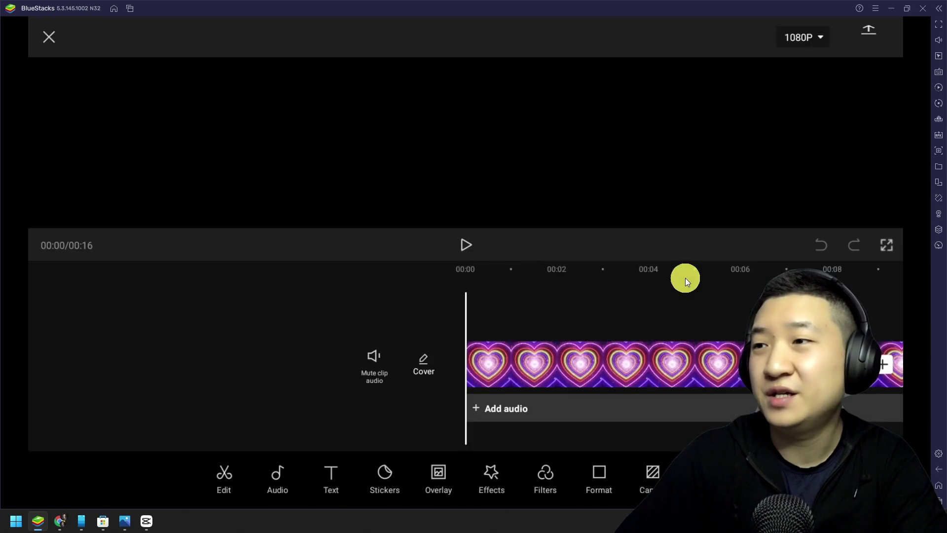
Scrub through the heart clip on the timeline, play the preview and pause it.
{"action": "left_click_drag", "start_coordinate": [611, 353], "coordinate": [476, 350]}
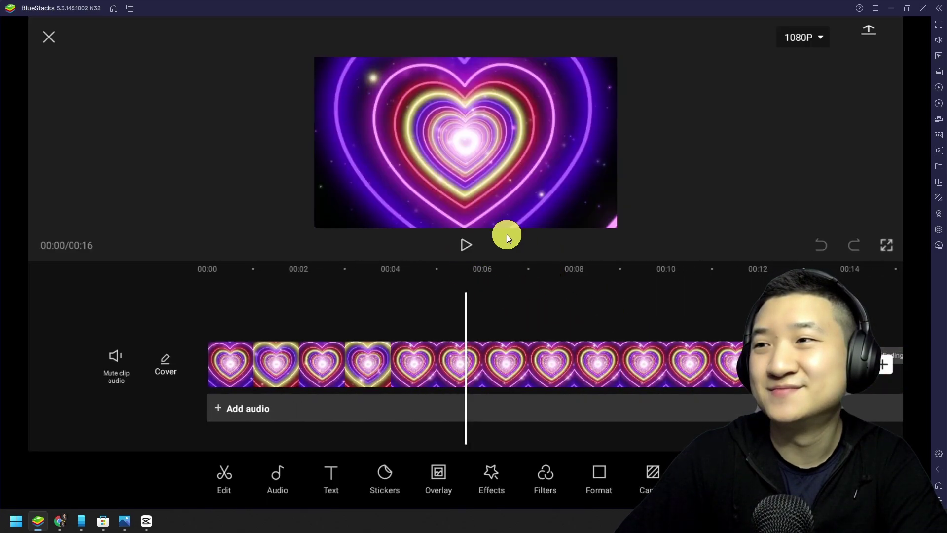
{"action": "left_click_drag", "start_coordinate": [611, 321], "coordinate": [408, 323]}
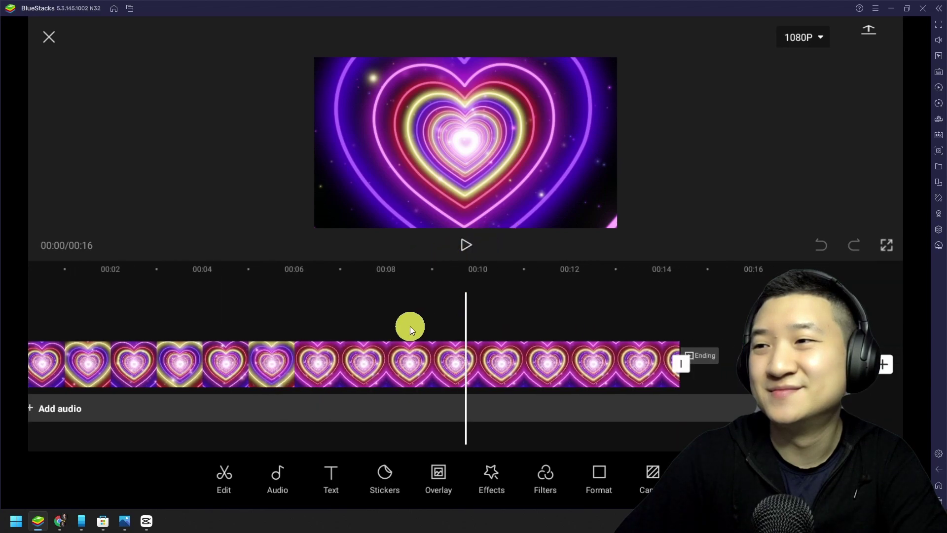
{"action": "left_click_drag", "start_coordinate": [327, 318], "coordinate": [638, 323]}
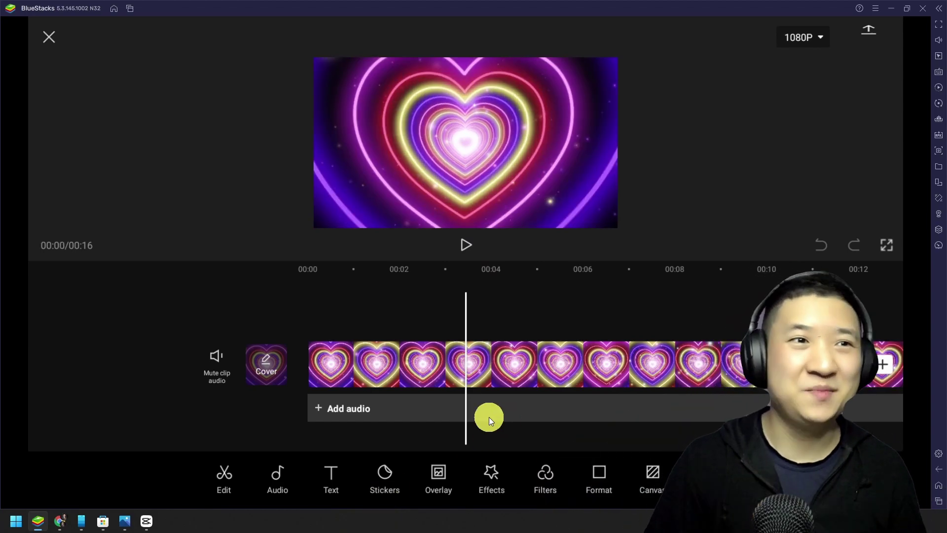
{"action": "key", "text": "space"}
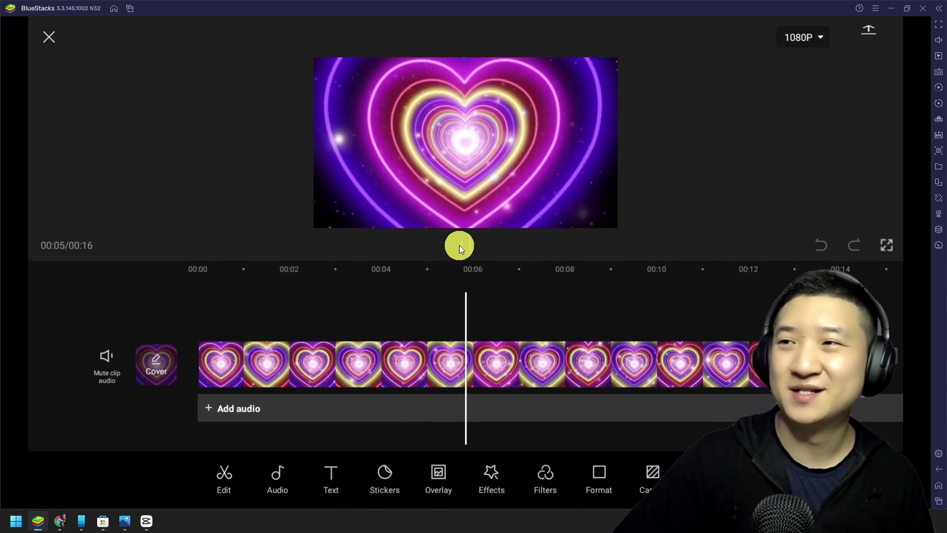
{"action": "left_click", "coordinate": [460, 245]}
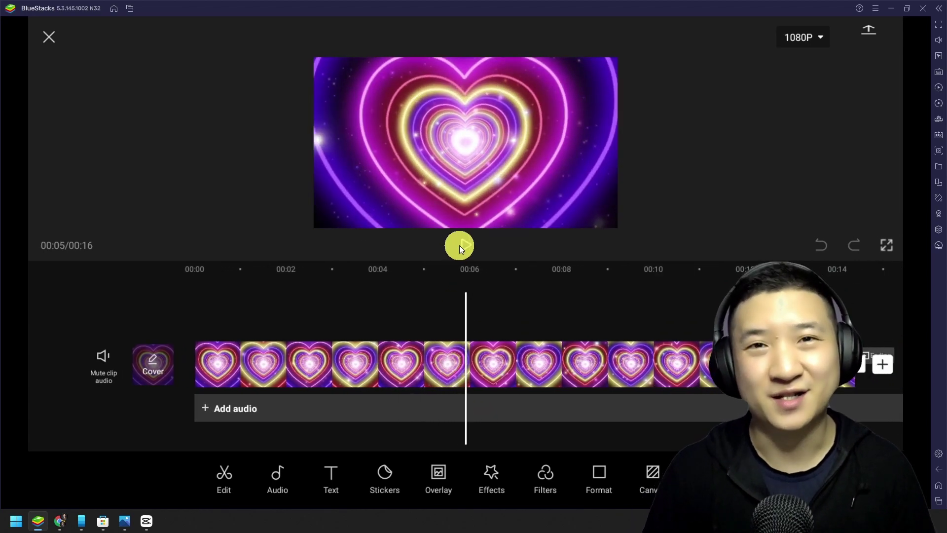